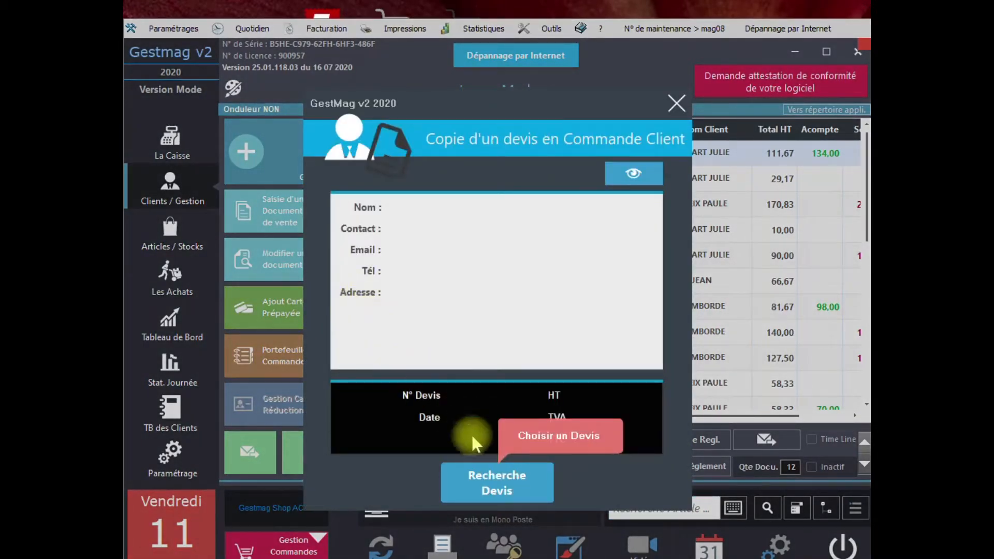
- Find the En Cours quotes and select the 299,95 TTC quote for copying into a customer order
click(473, 482)
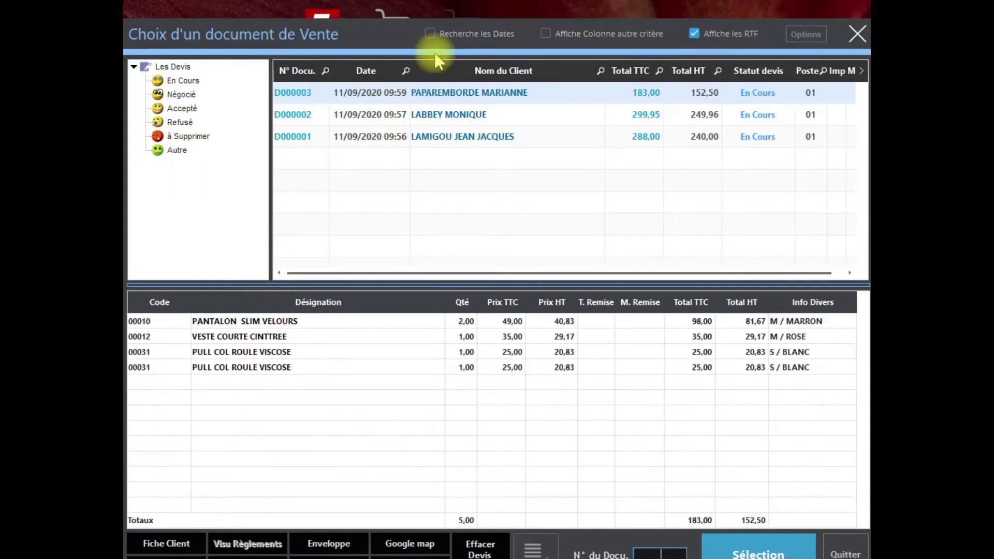
click(210, 77)
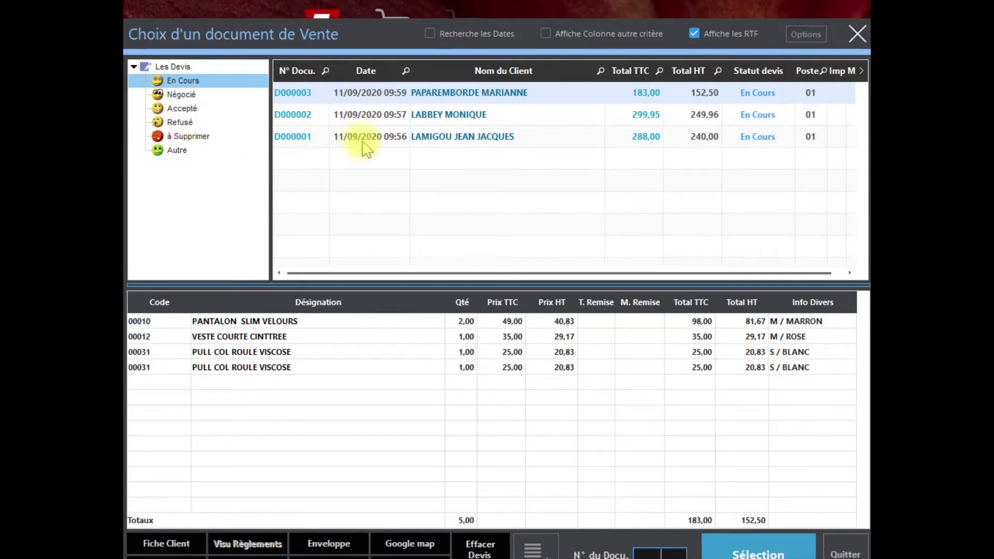
click(389, 115)
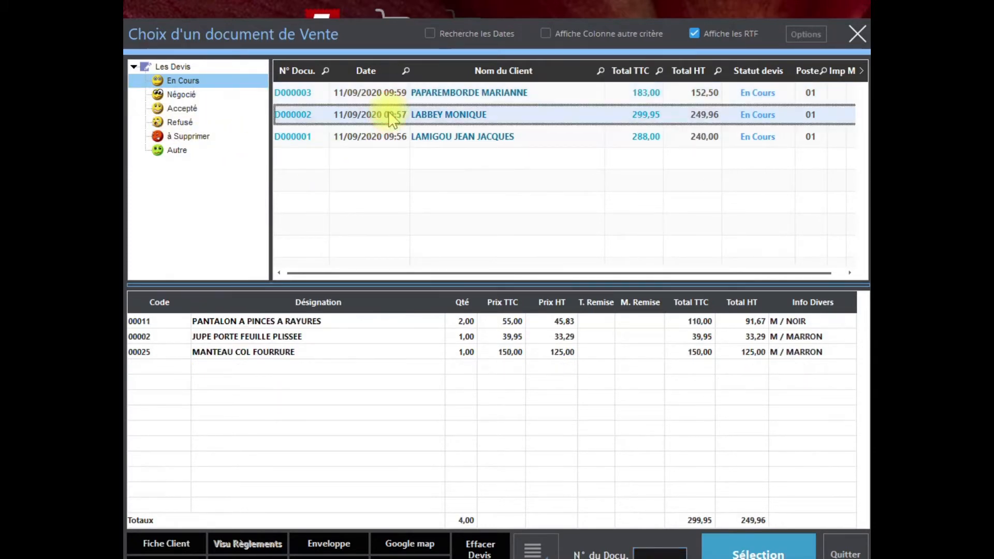
click(744, 552)
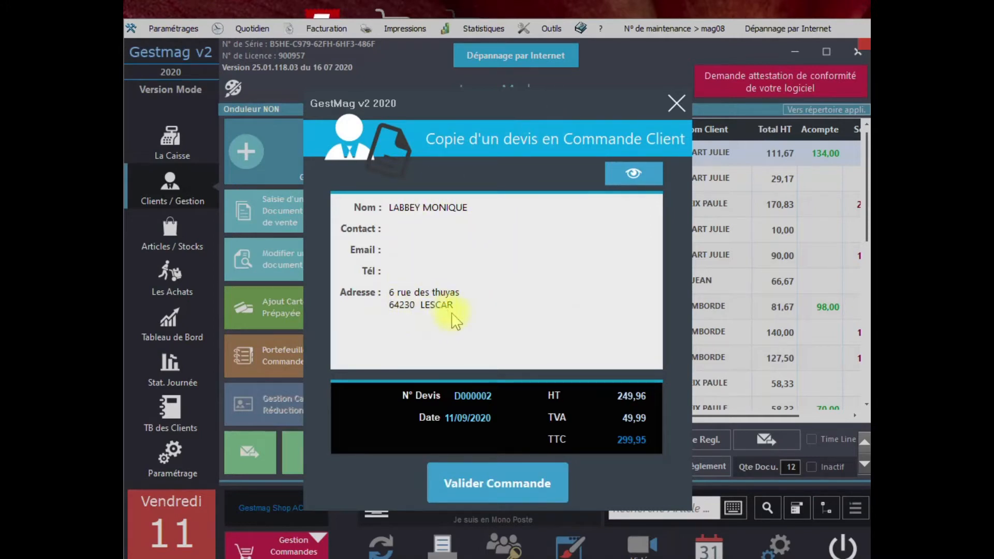
- Validate the quote's transfer into a new customer order and confirm deletion of the transferred quote
click(471, 481)
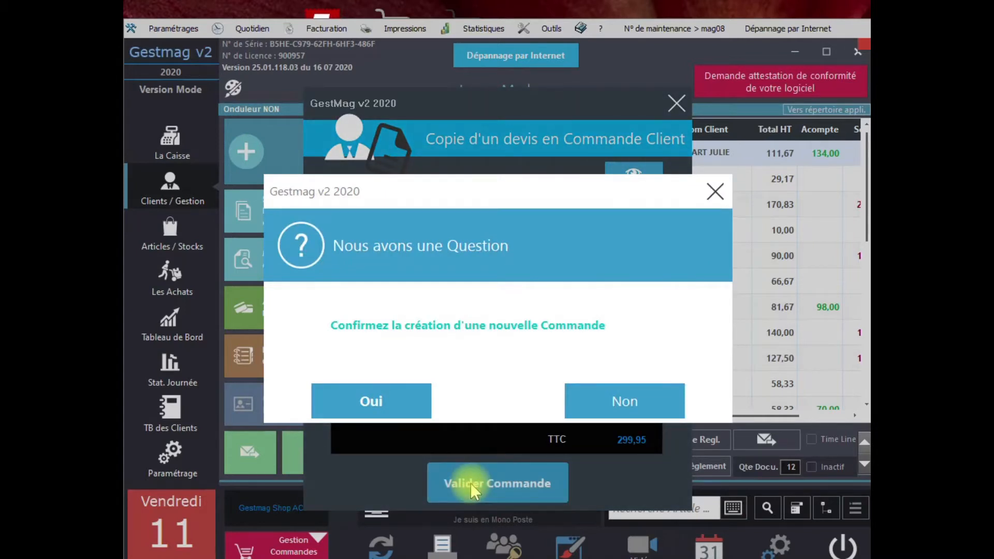
click(388, 397)
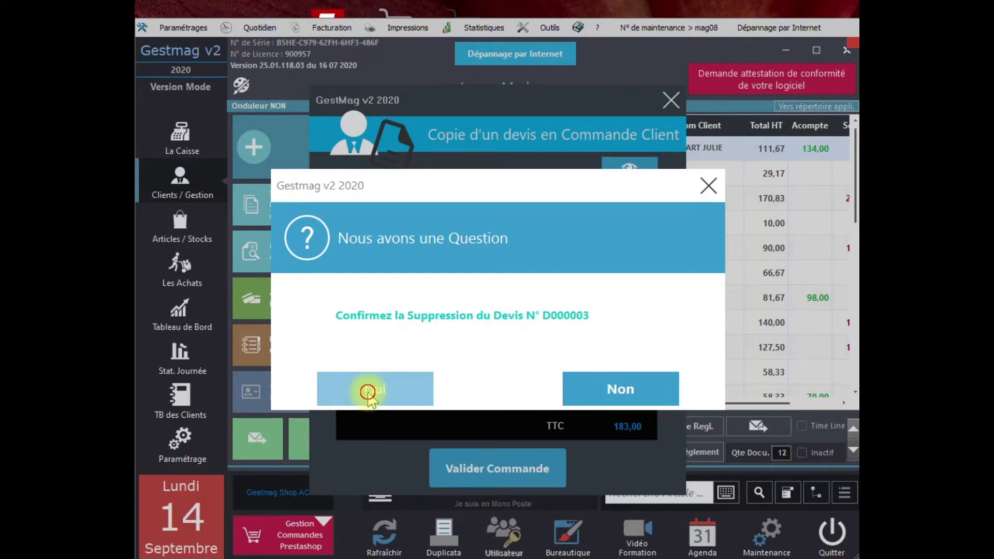
click(370, 393)
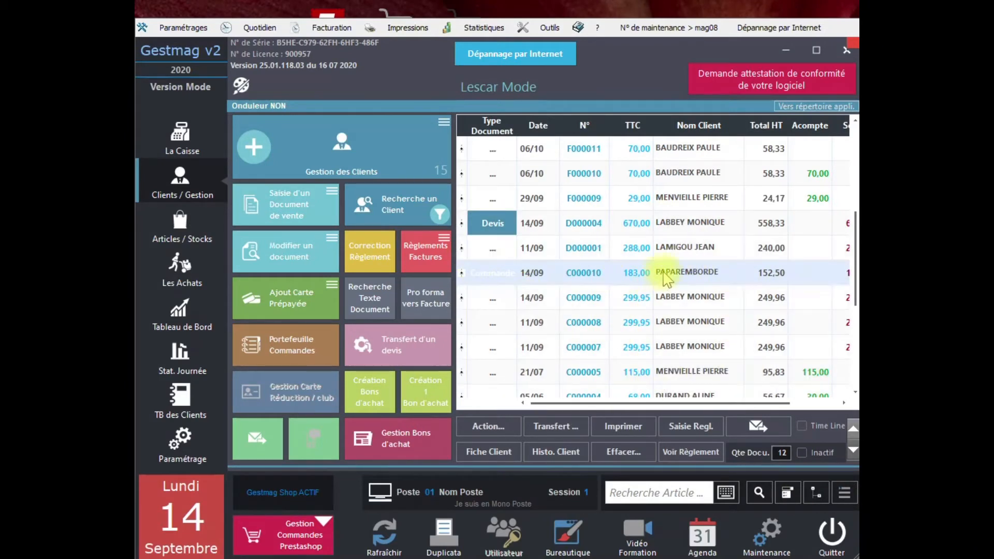
- Open the 183,00 TTC customer order dated 14/09 for modification
click(615, 268)
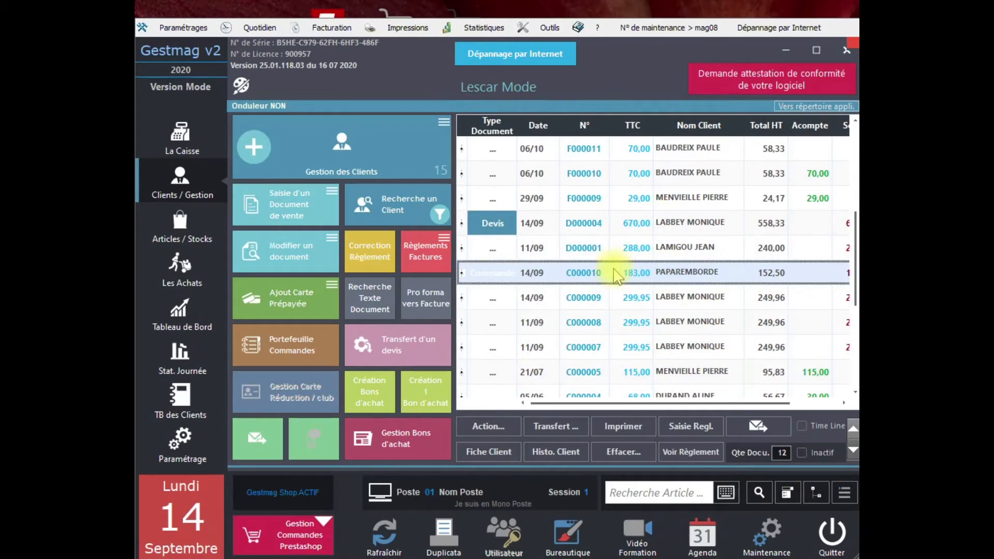
double_click(613, 268)
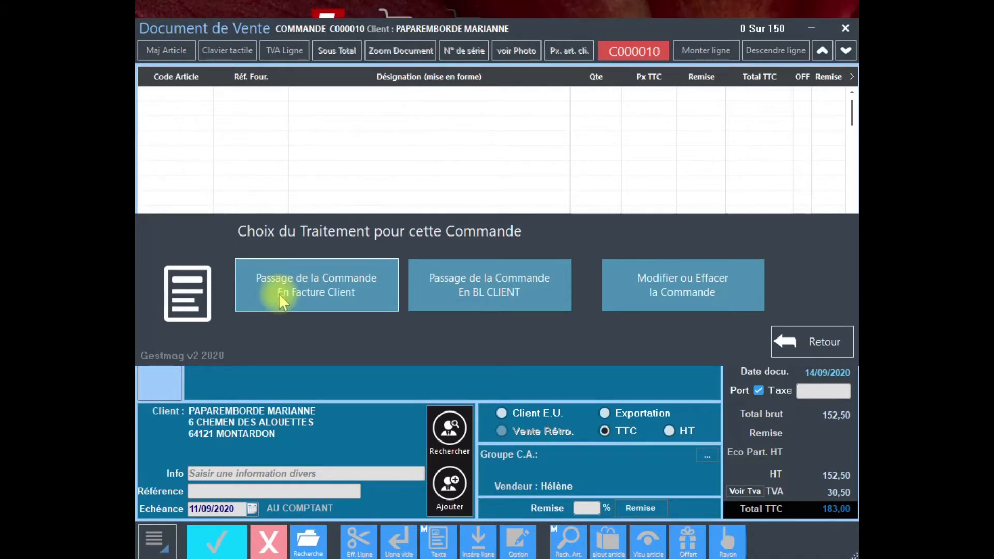
click(670, 278)
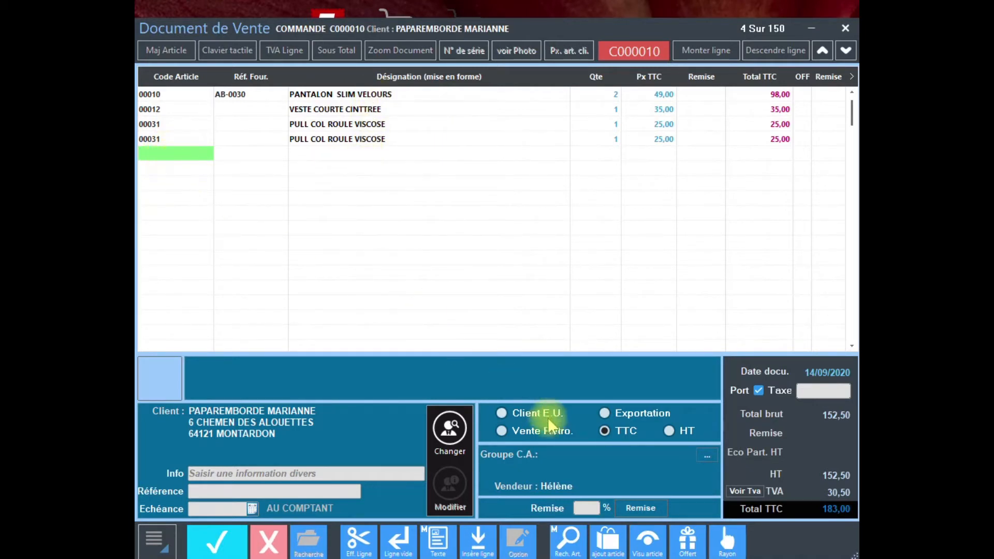
- Add article 00010 PANTALON SLIM VELOURS to the order in size M with a quantity of 2
click(566, 548)
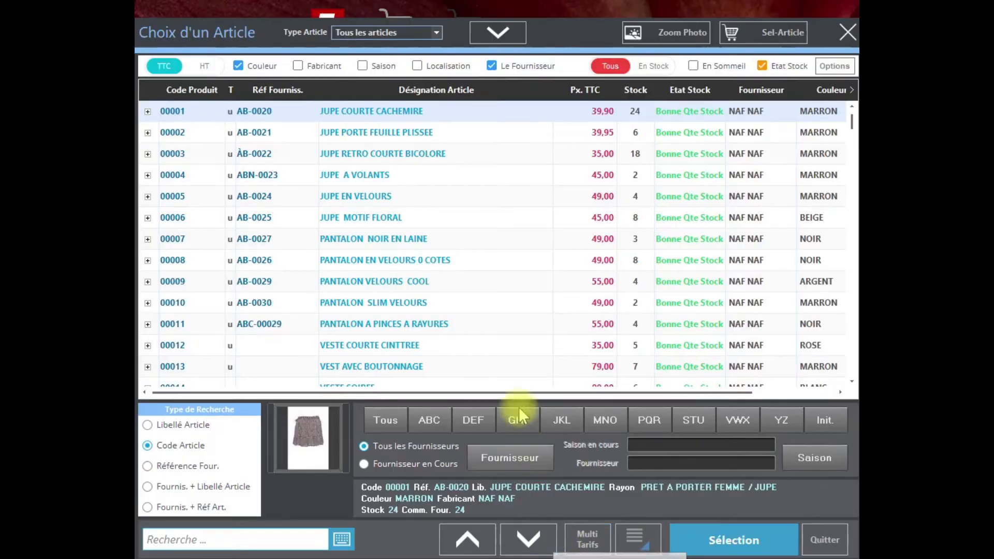
click(475, 309)
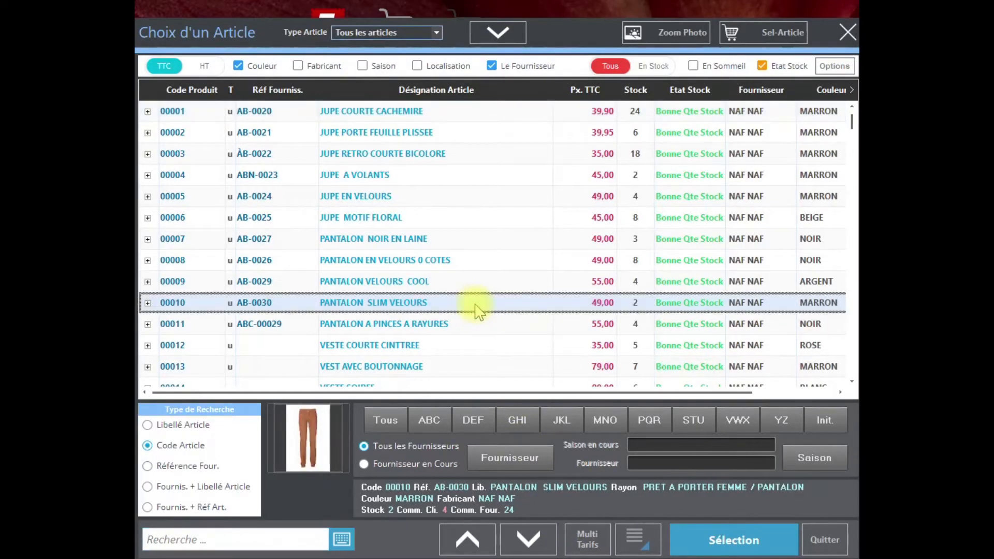
click(725, 541)
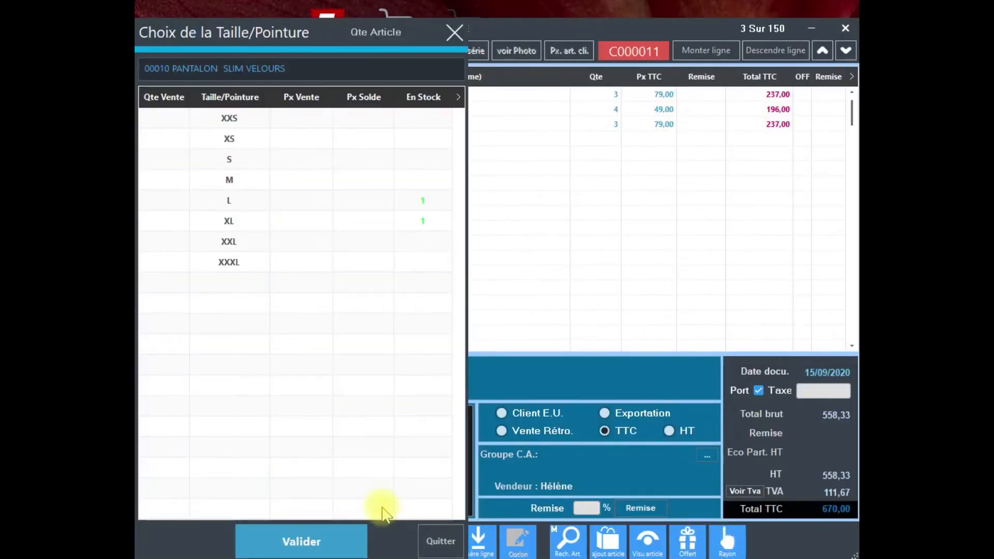
click(163, 183)
text(2)
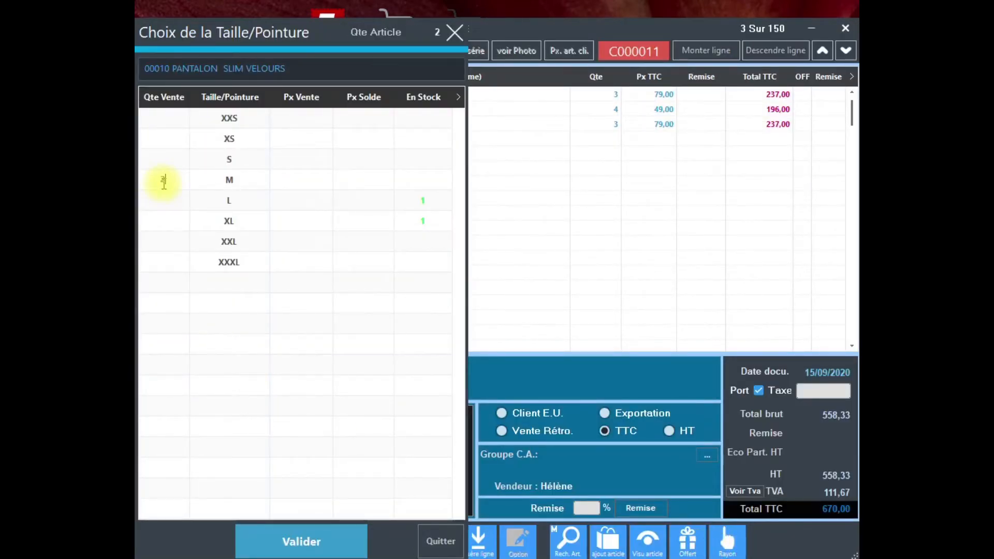
click(288, 546)
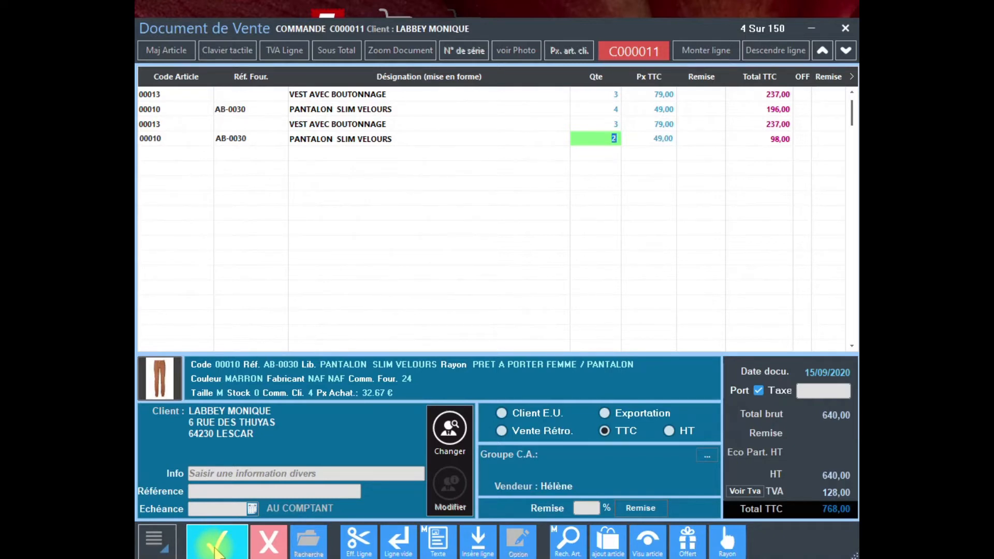
- Validate the modified customer order without printing it and decline entering a deposit
click(216, 551)
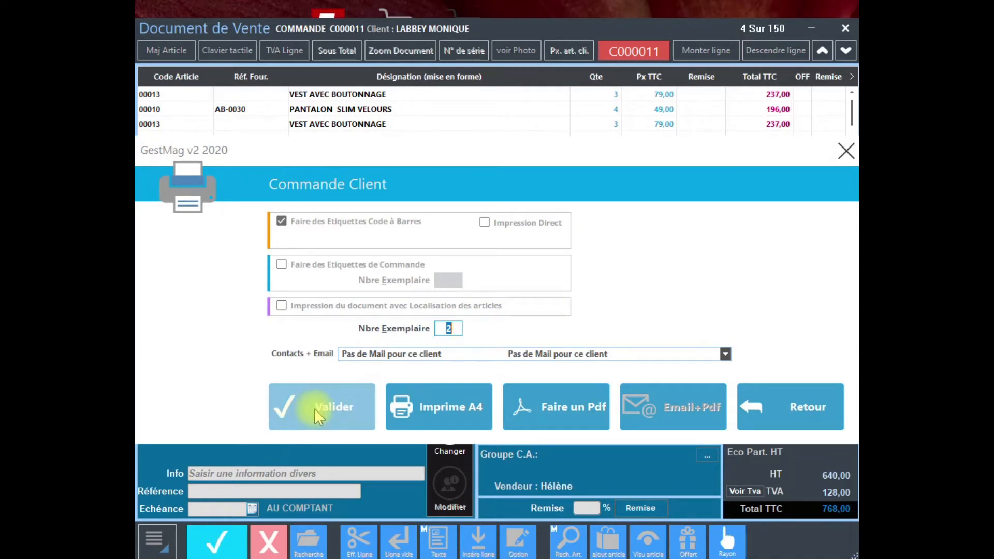
click(315, 408)
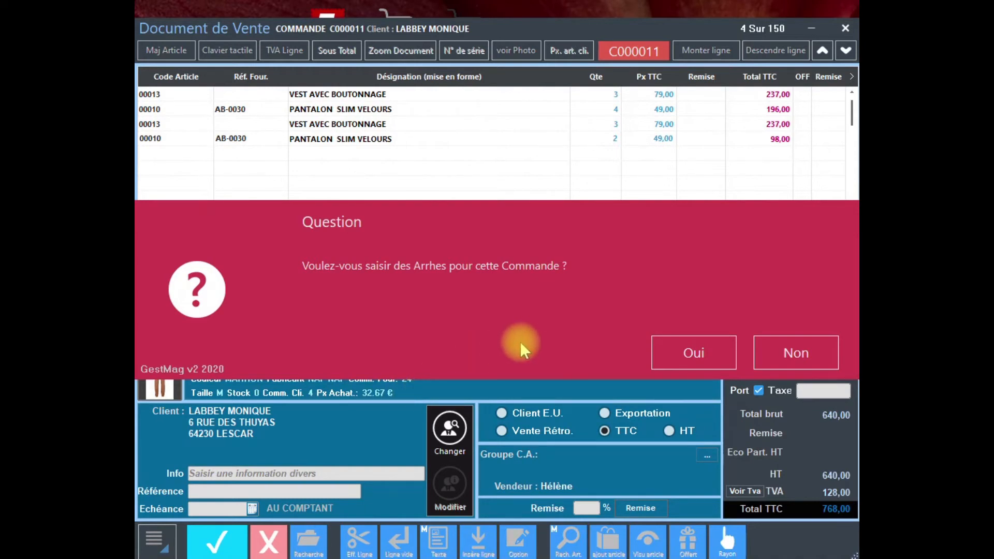
click(811, 356)
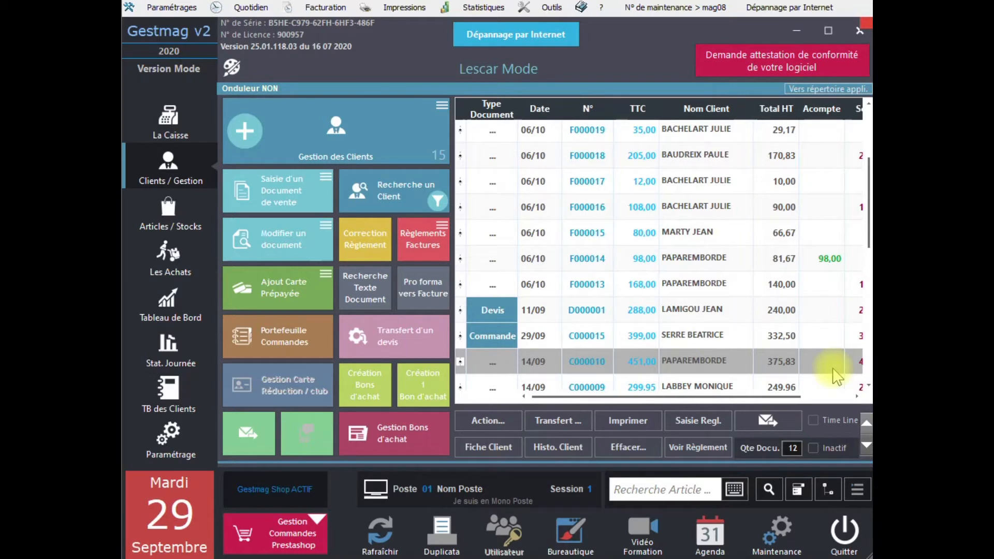
- Open the 399,00 TTC customer order dated 29/09 and convert it into a customer invoice
click(722, 340)
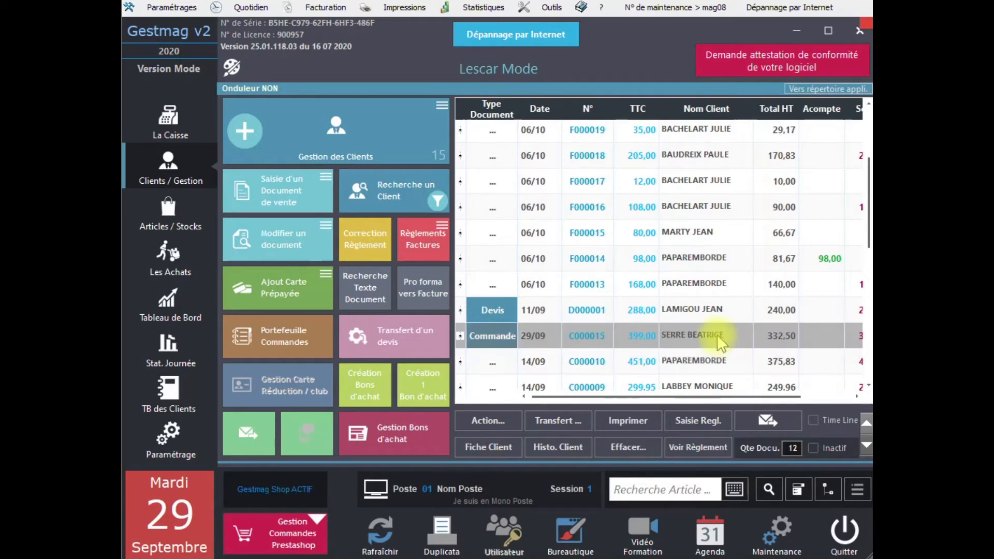
click(721, 342)
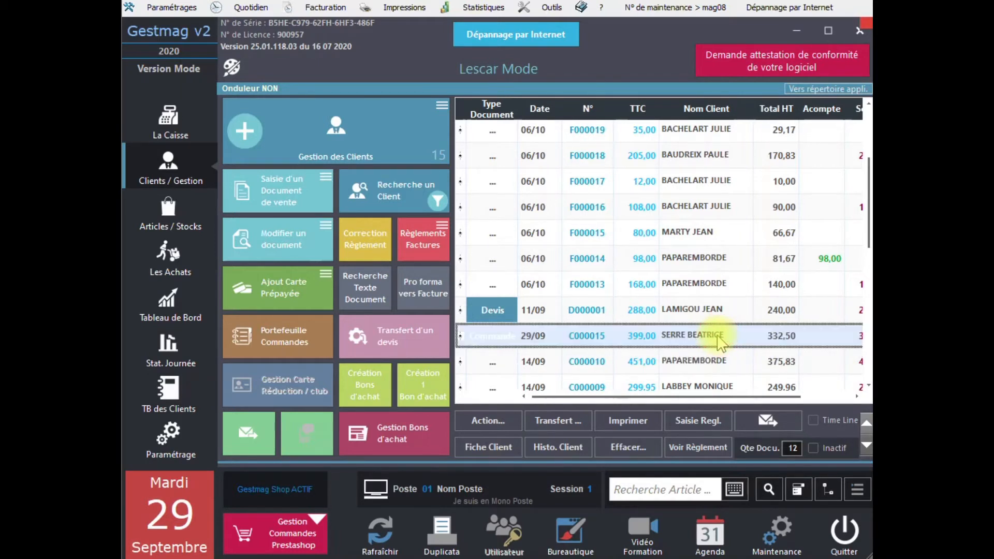
double_click(719, 337)
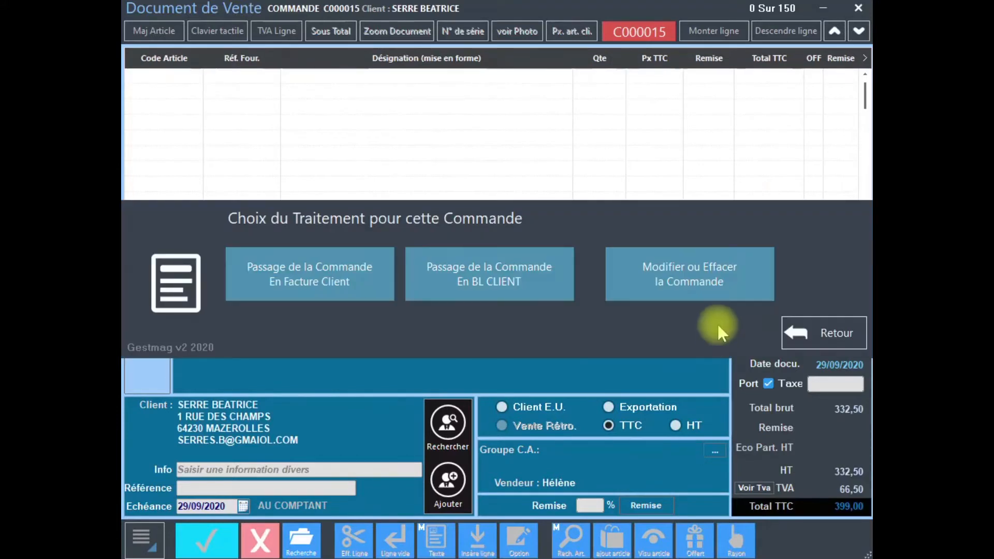
click(303, 282)
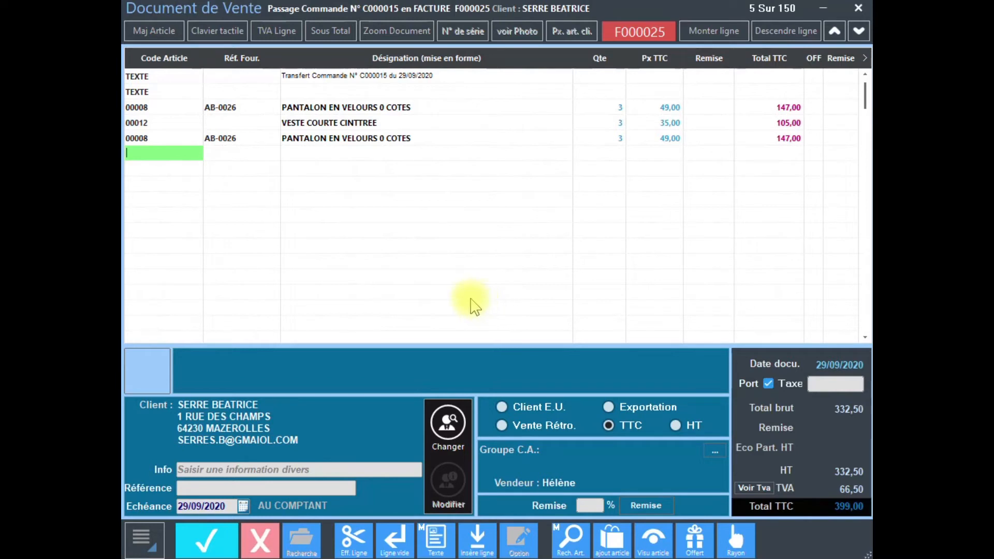
- Validate the invoice without printing and record its full 399,00 payment by cheque
click(202, 545)
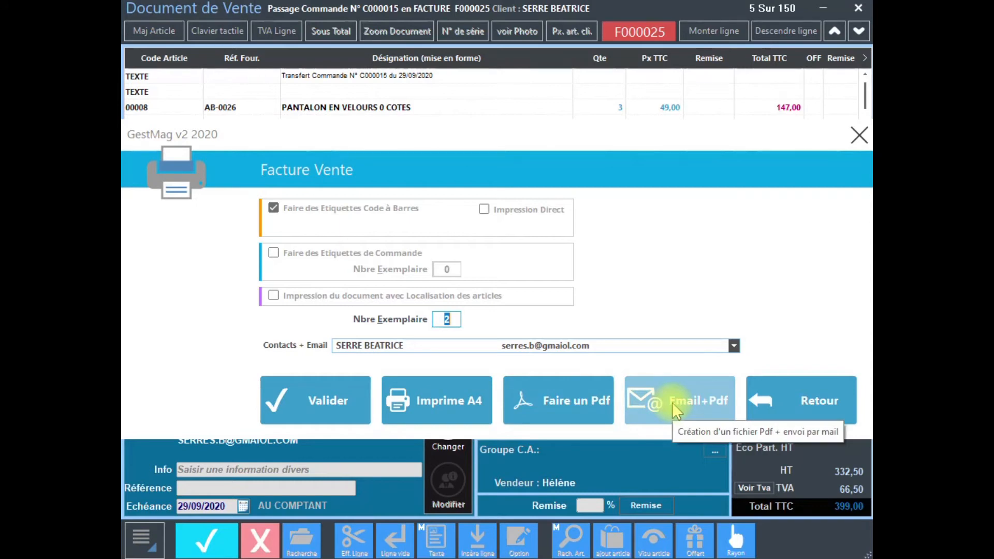
click(325, 402)
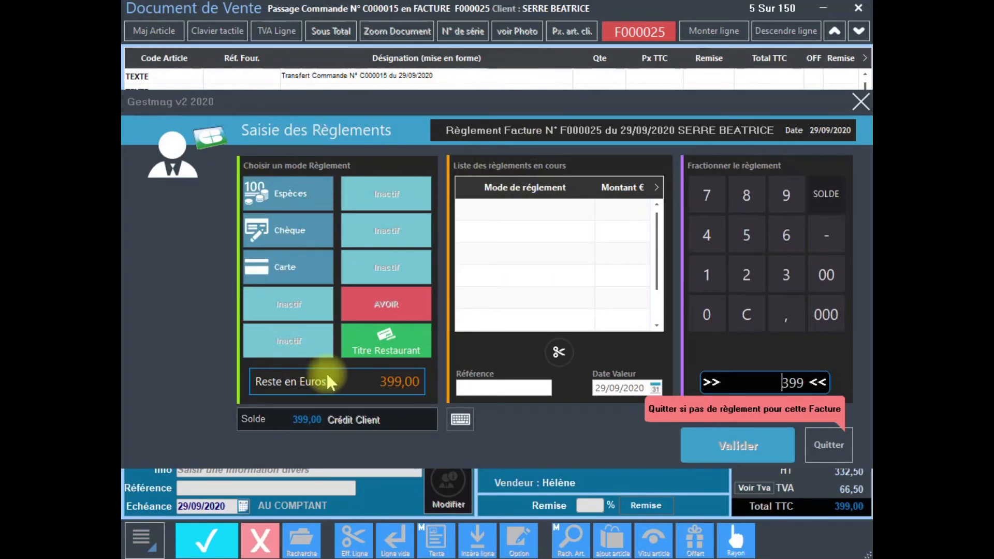
click(289, 236)
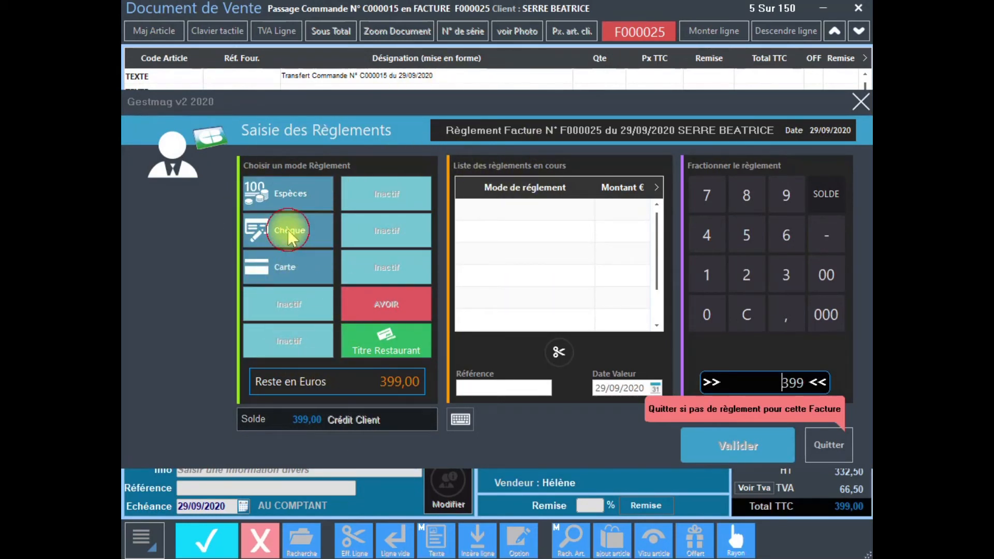
click(736, 448)
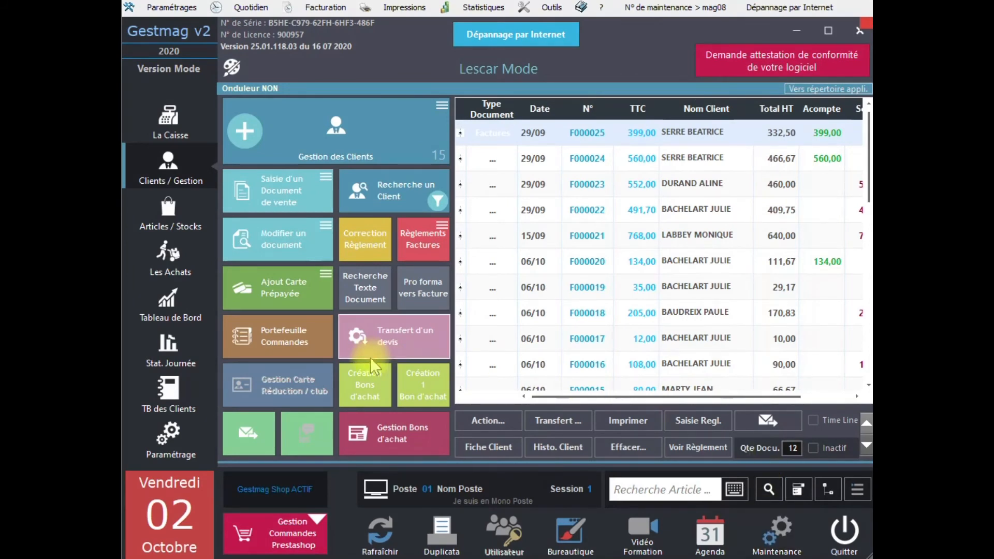
- Start a quote transfer to a customer delivery note (BL Client) and select the 416,00 TTC quote dated 02/10/2020
click(361, 330)
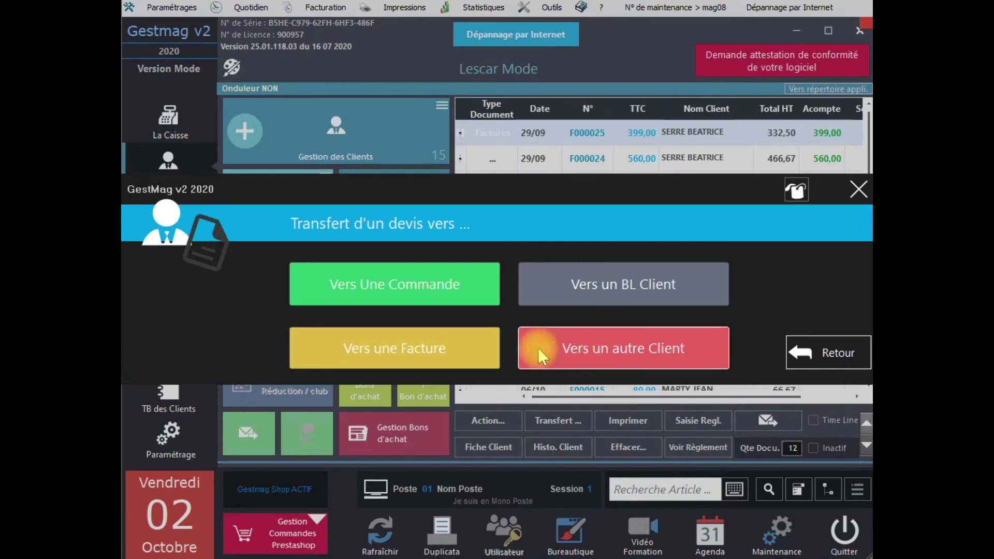
click(610, 296)
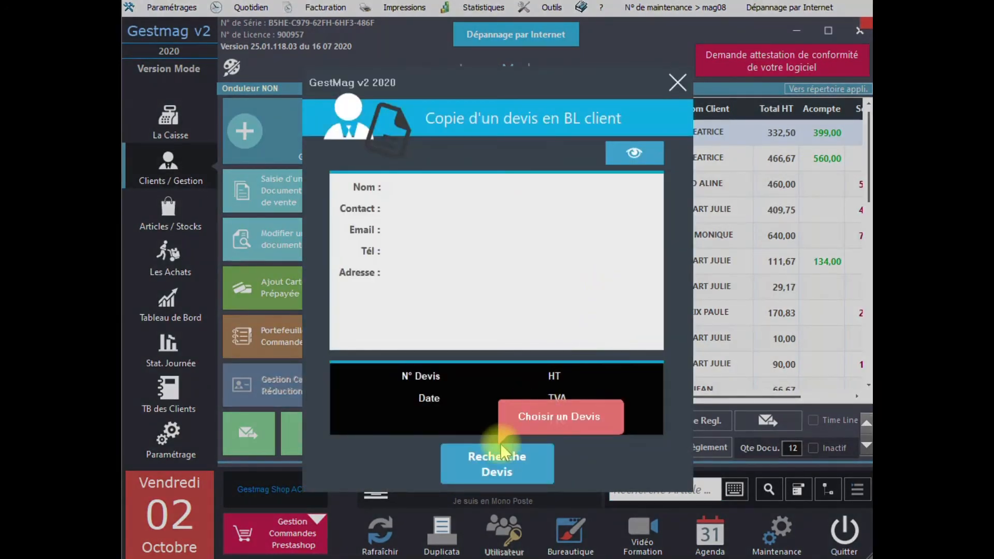
click(505, 465)
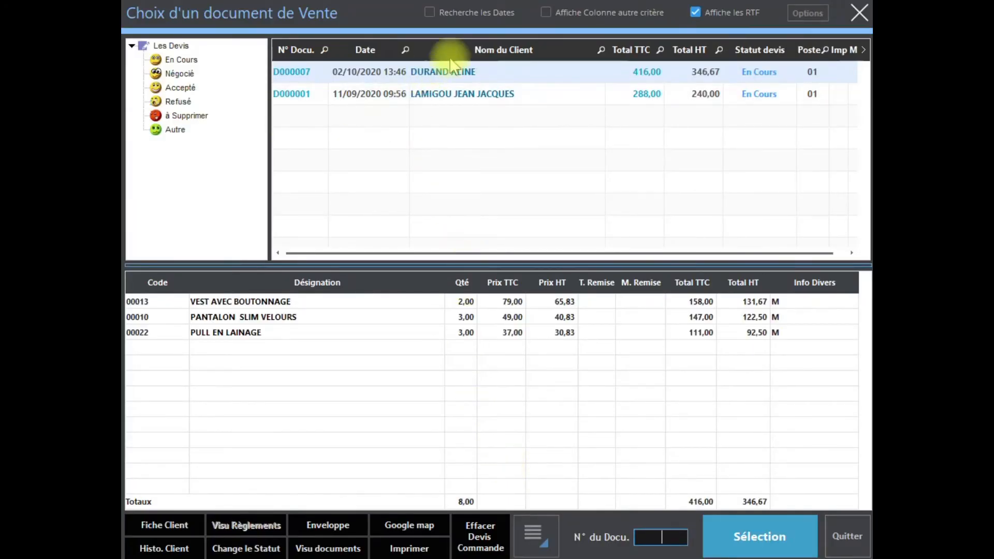
double_click(429, 73)
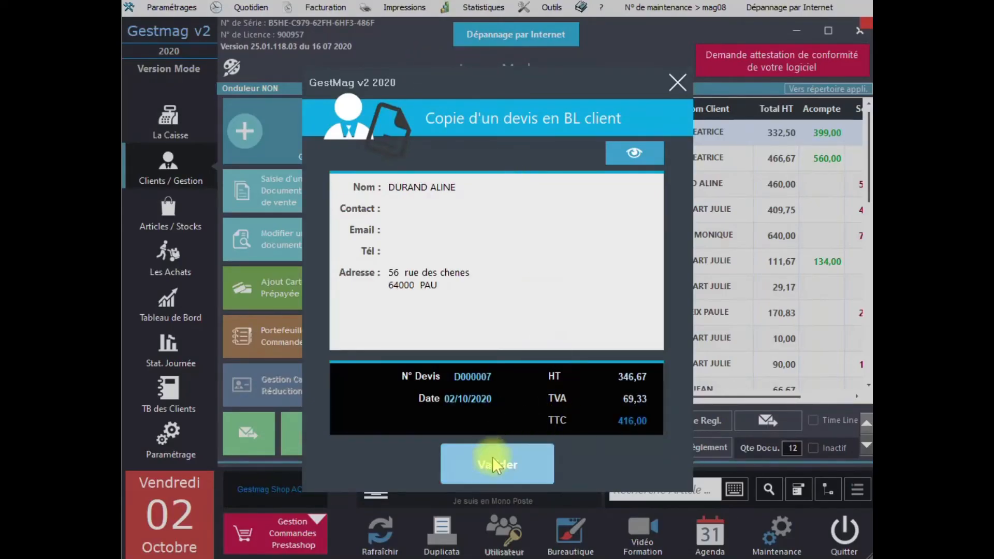
- Confirm creation of the customer delivery note from the quote and validate it without printing
click(497, 463)
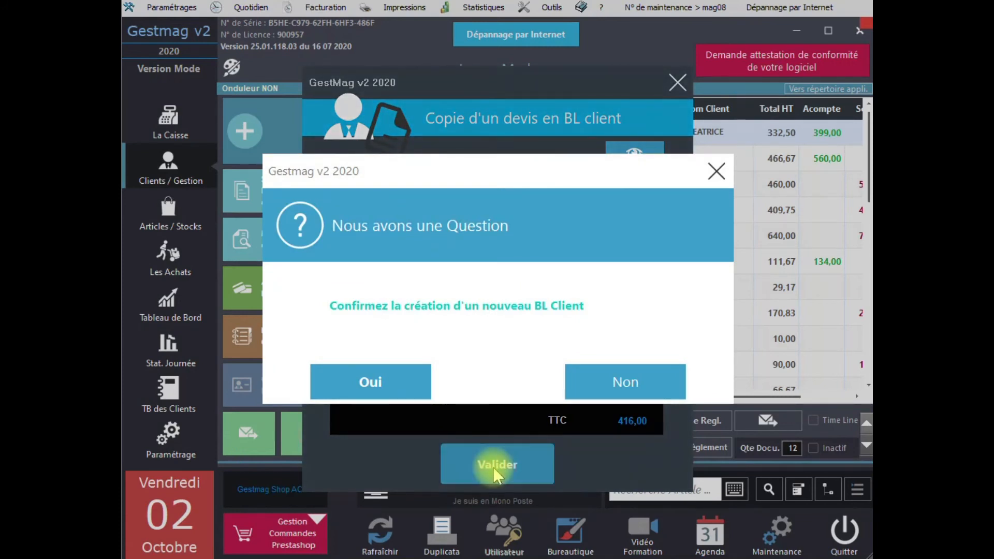
click(390, 385)
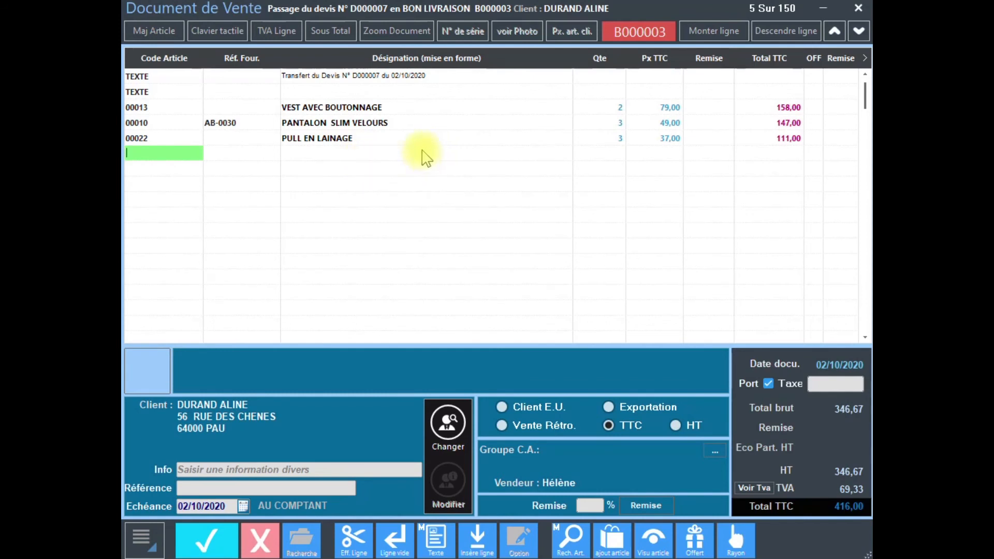
click(213, 546)
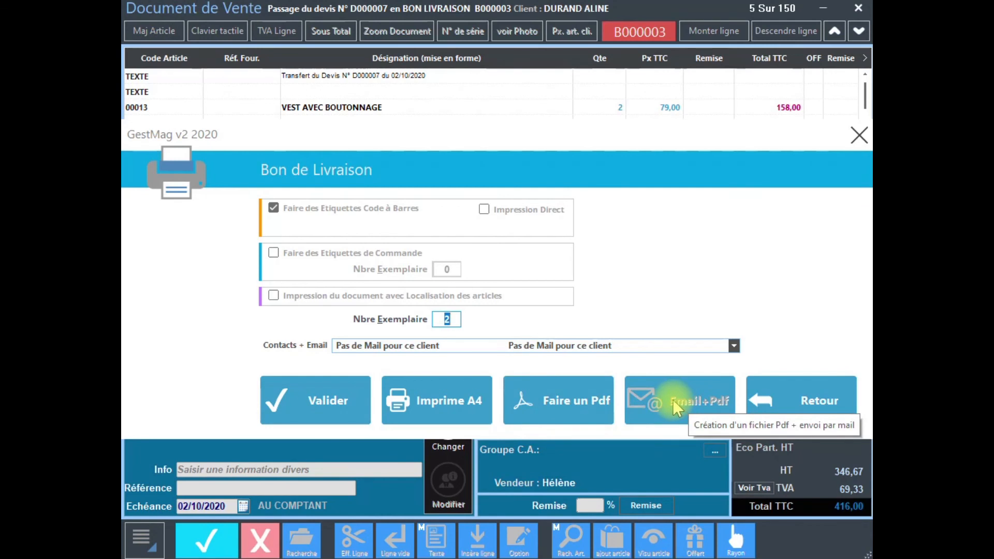
click(314, 398)
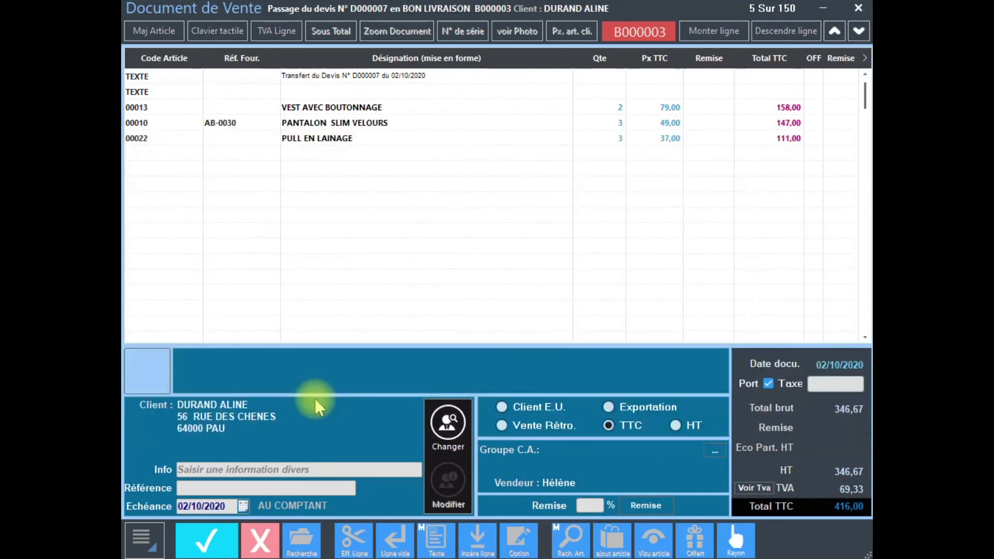